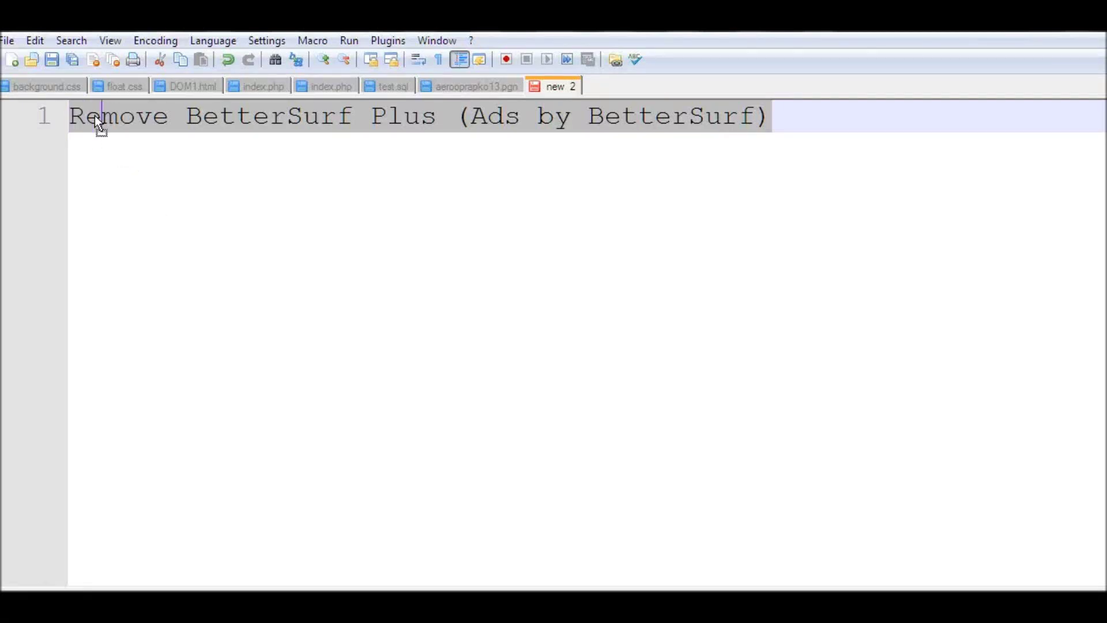
Highlight 'BetterSurf Plus' in the Notepad++ title line, then show the YouTube page with BetterSurf ads
{"action": "left_click", "coordinate": [118, 117]}
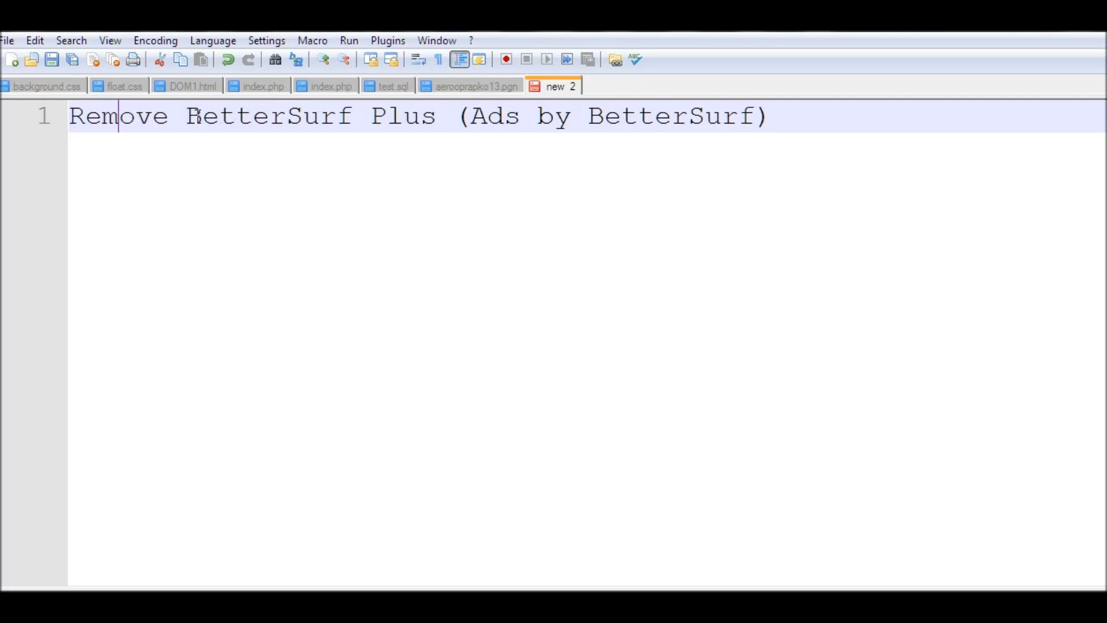
{"action": "left_click_drag", "start_coordinate": [187, 117], "coordinate": [437, 116]}
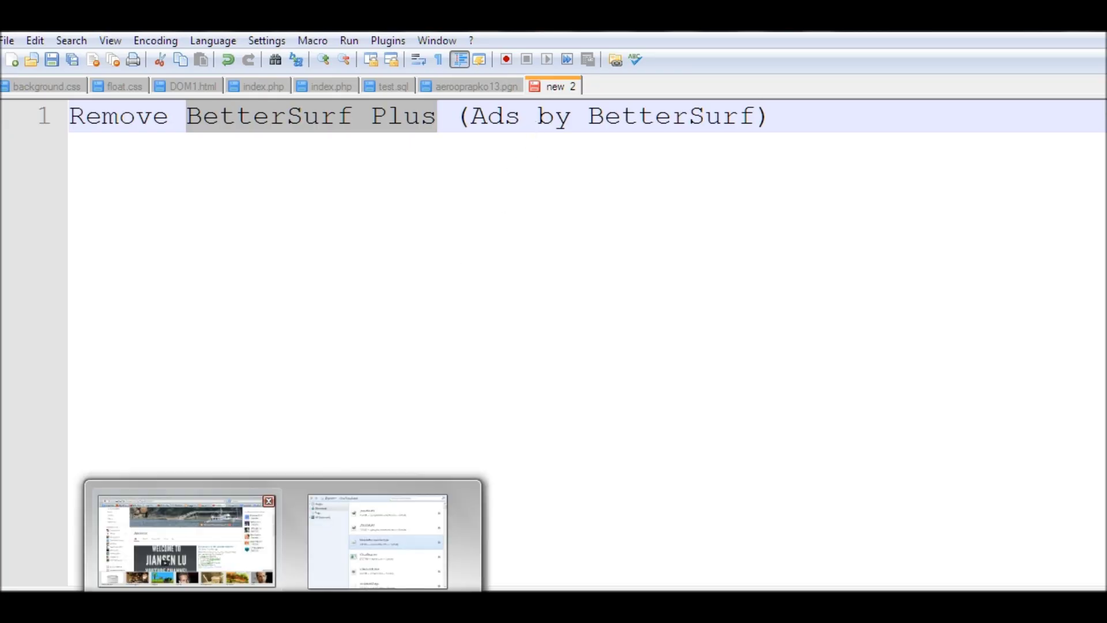
{"action": "left_click", "coordinate": [186, 545]}
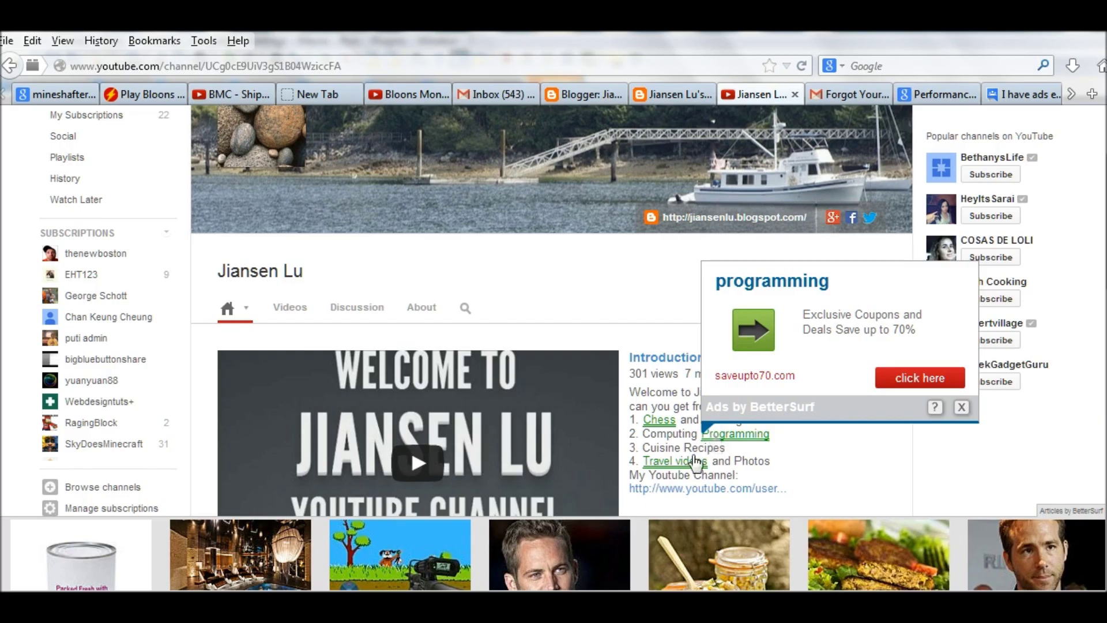
{"action": "mouse_move", "coordinate": [675, 461]}
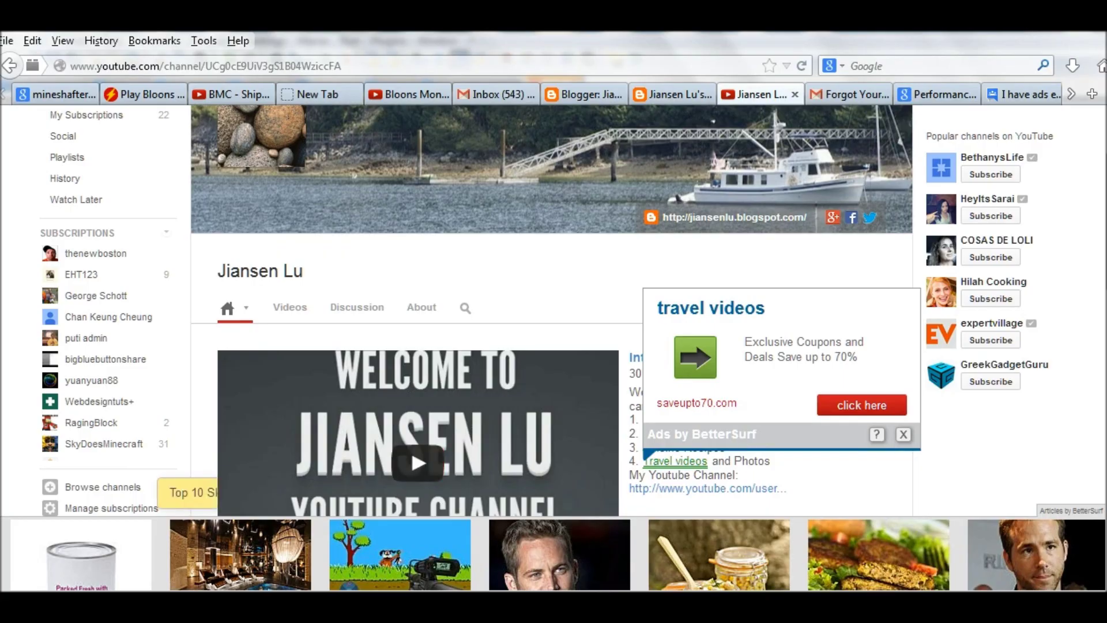
Launch Control Panel from the Windows Start menu over the browser
{"action": "key", "text": "super"}
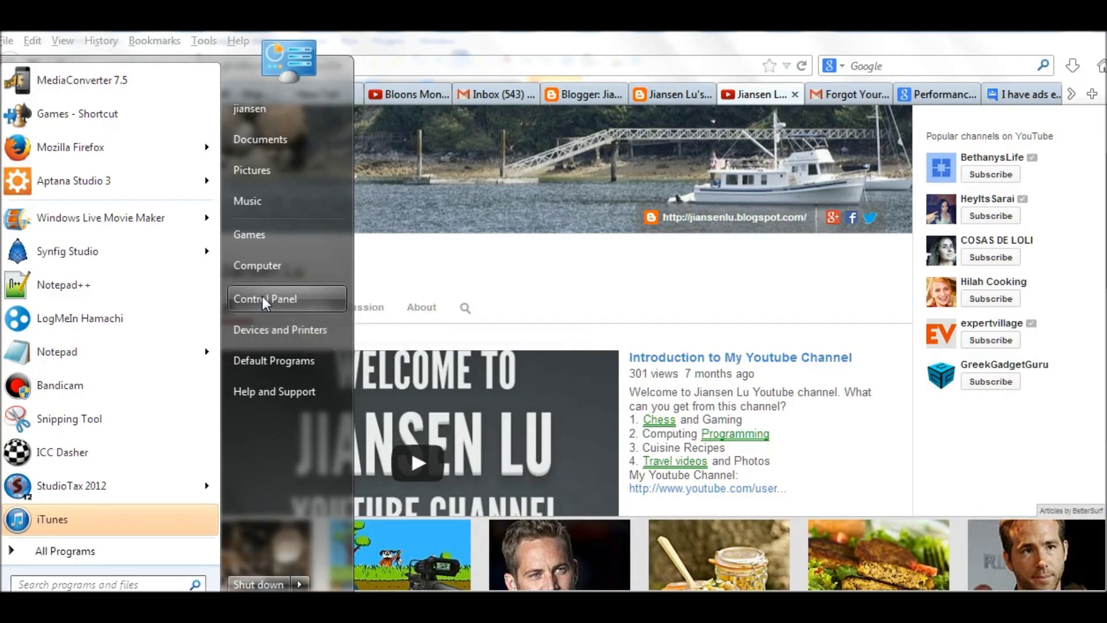
{"action": "left_click", "coordinate": [262, 296]}
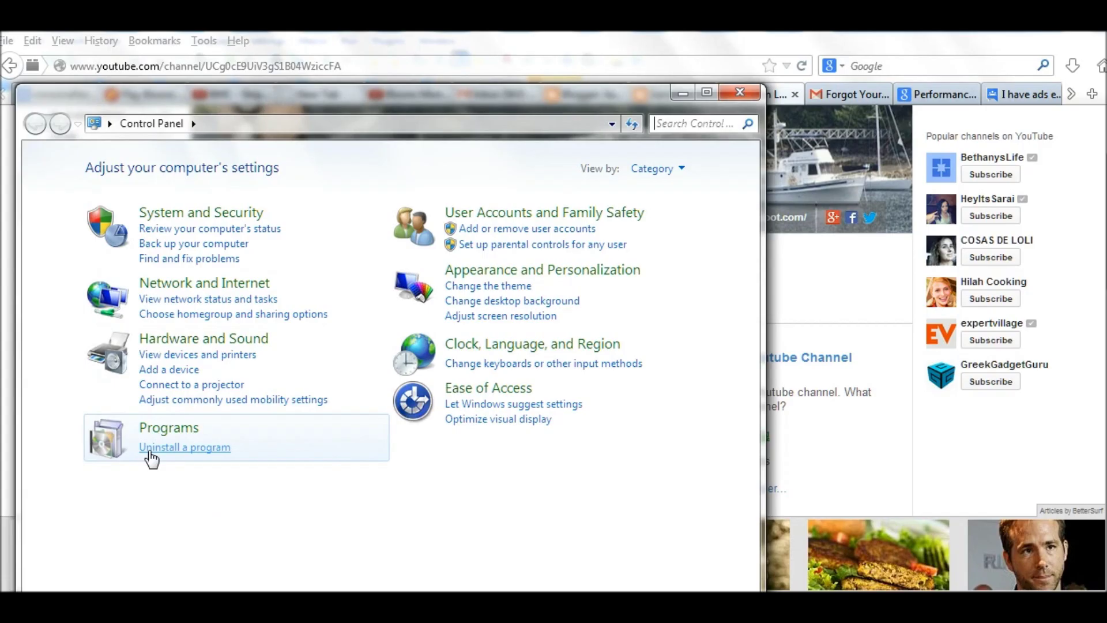
Show the installed-programs list via 'Uninstall a program'
{"action": "left_click", "coordinate": [210, 448]}
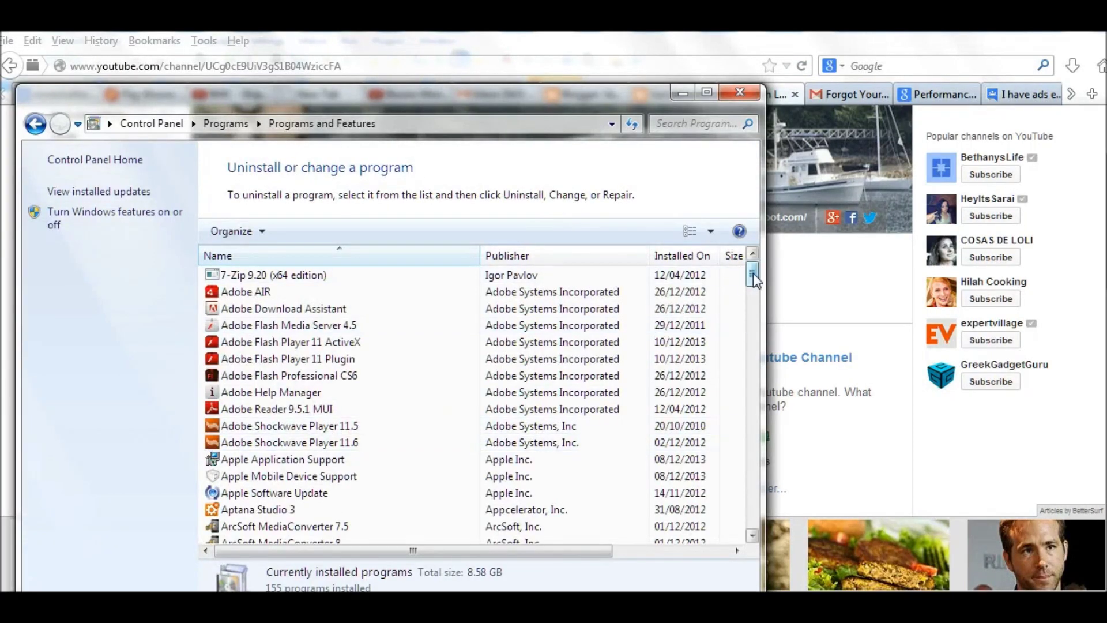
{"action": "left_click_drag", "start_coordinate": [753, 275], "coordinate": [752, 301]}
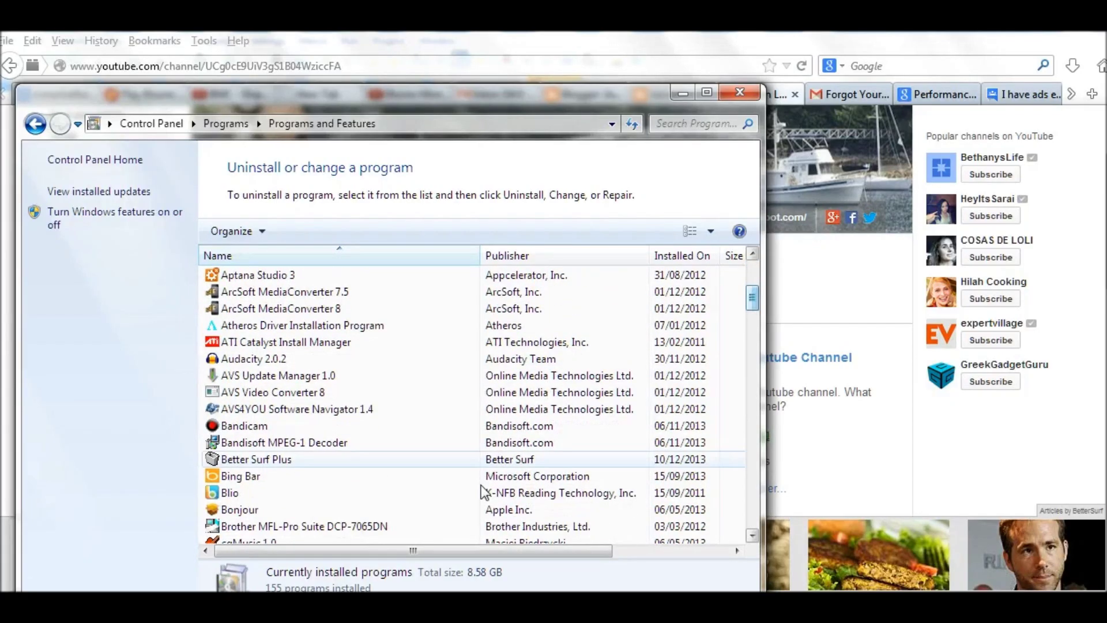
Uninstall Better Surf Plus from the programs list and confirm its removal
{"action": "left_click", "coordinate": [249, 461]}
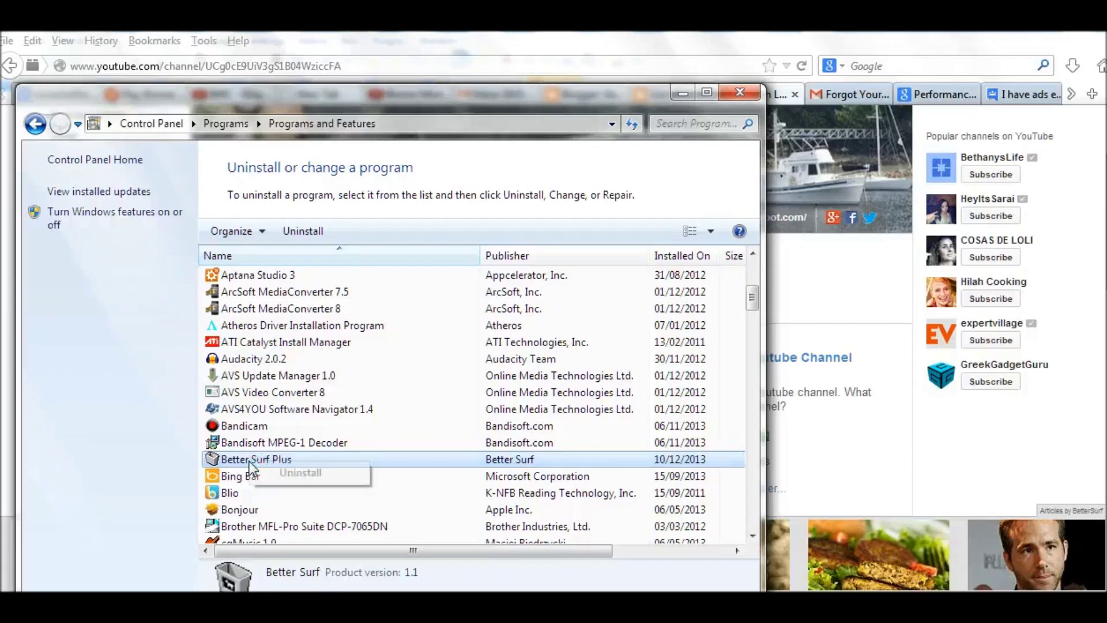
{"action": "right_click", "coordinate": [251, 464]}
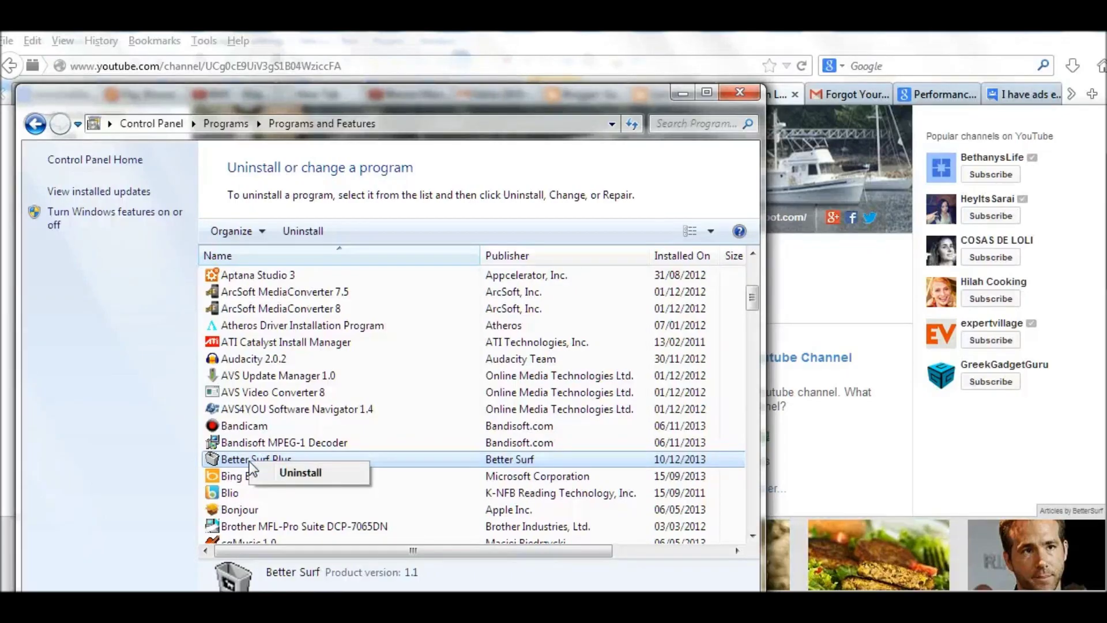
{"action": "left_click", "coordinate": [279, 473]}
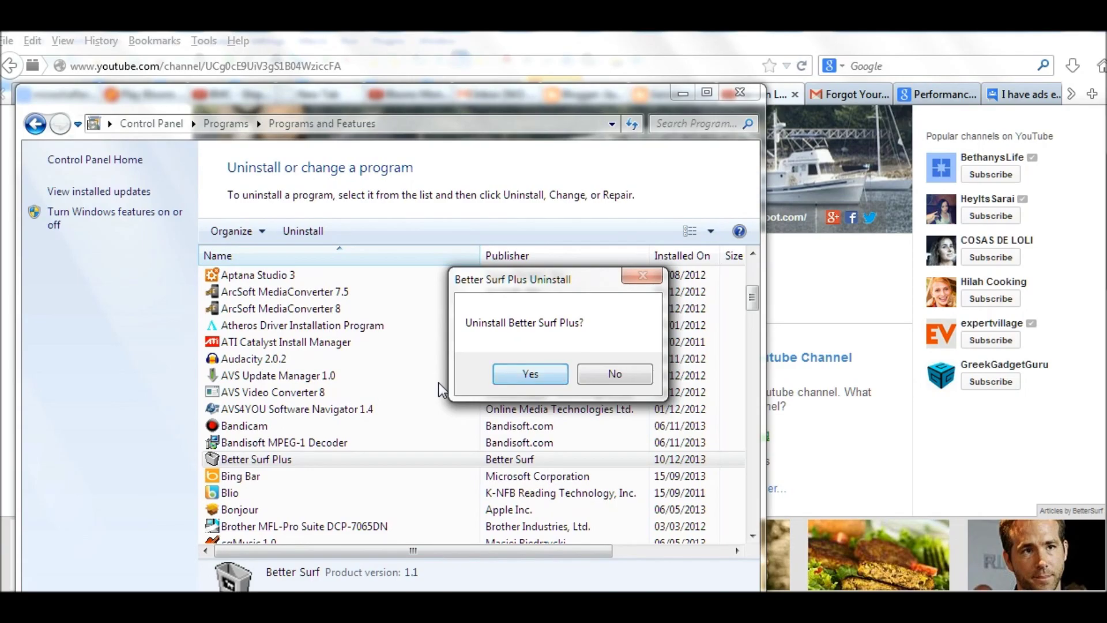
{"action": "left_click", "coordinate": [536, 378]}
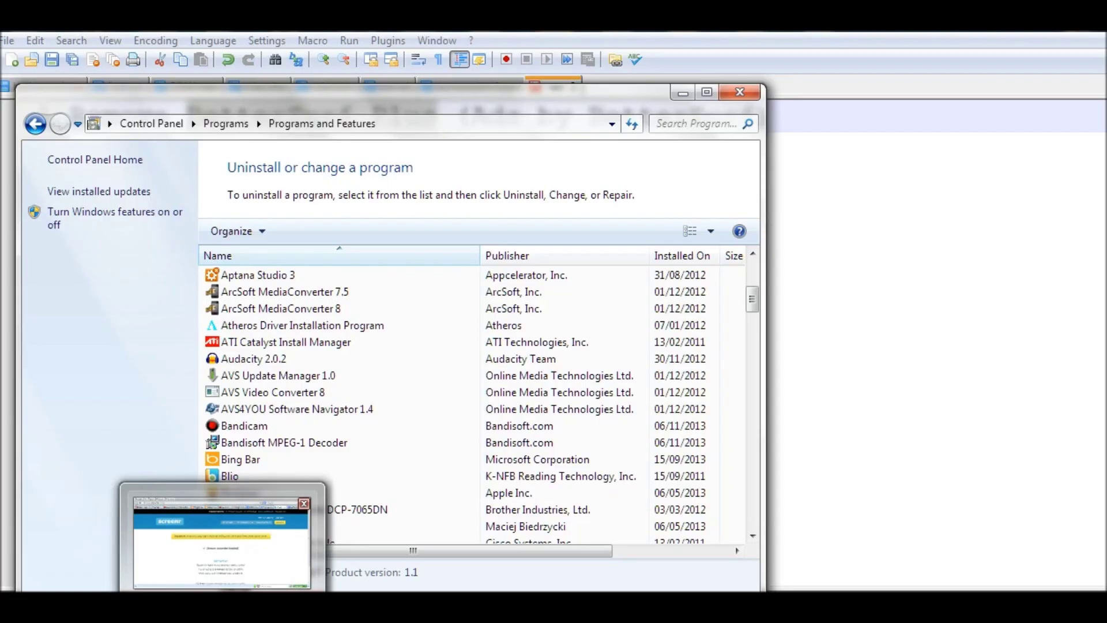
Return to the Jiansen Lu YouTube channel tab in Firefox, now free of the BetterSurf ad
{"action": "left_click", "coordinate": [221, 541]}
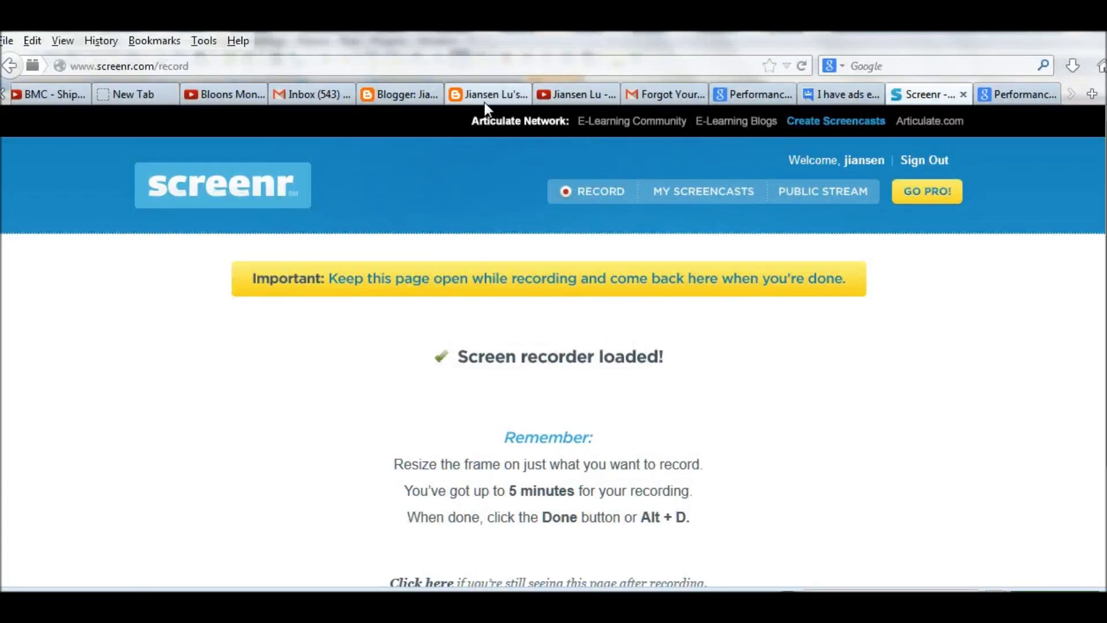
{"action": "left_click", "coordinate": [565, 90]}
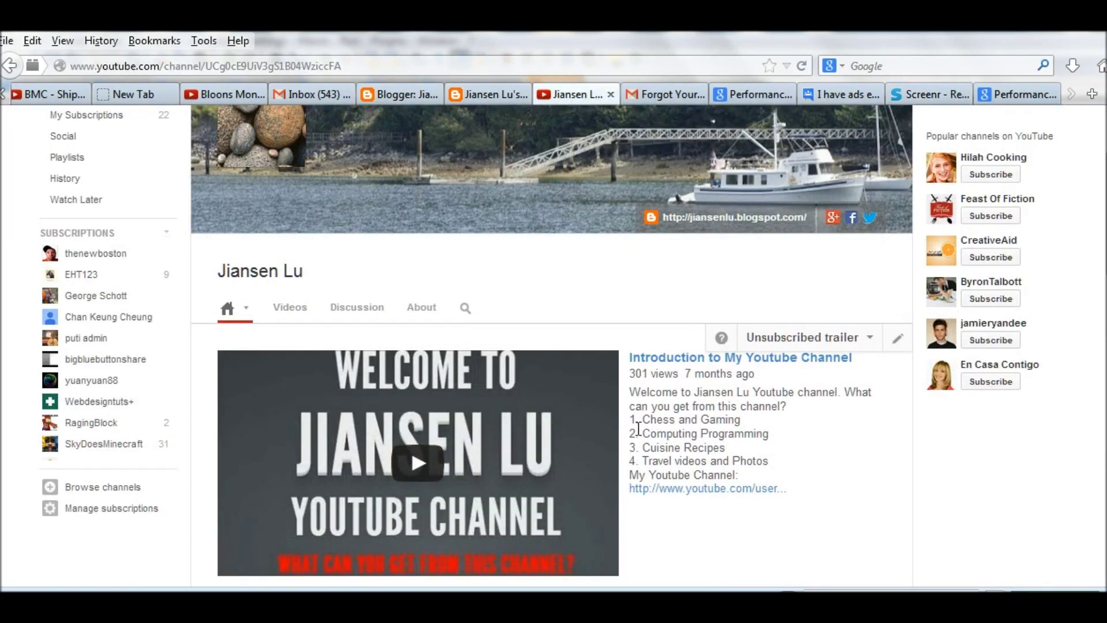
Highlight 'Chess and Gaming' in the channel description as plain text, then reopen the Start menu
{"action": "left_click_drag", "start_coordinate": [643, 420], "coordinate": [743, 420]}
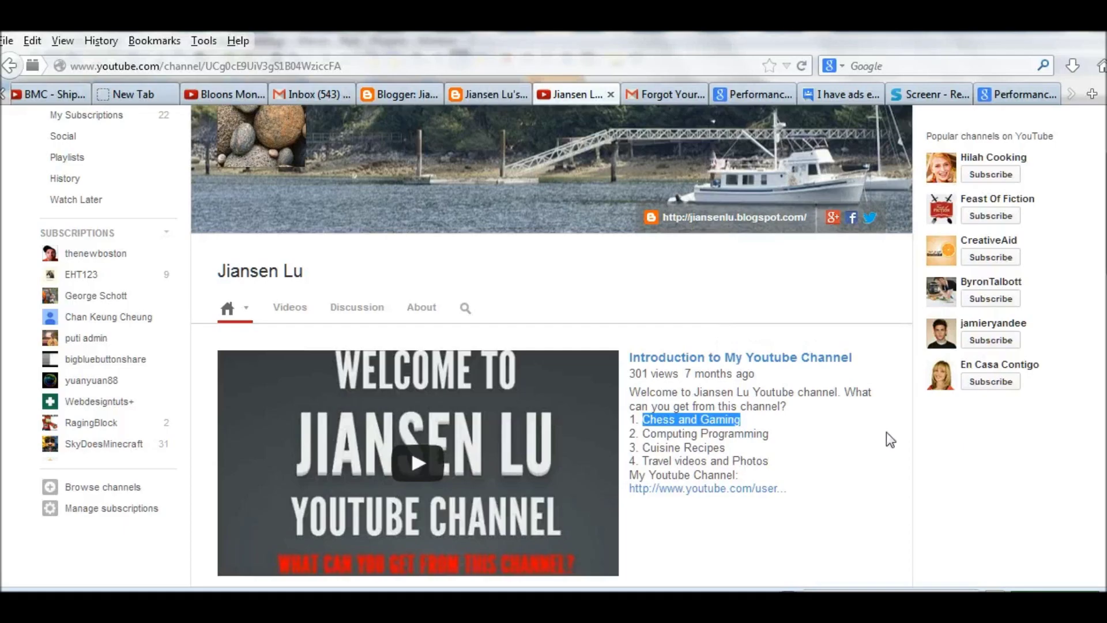
{"action": "key", "text": "super"}
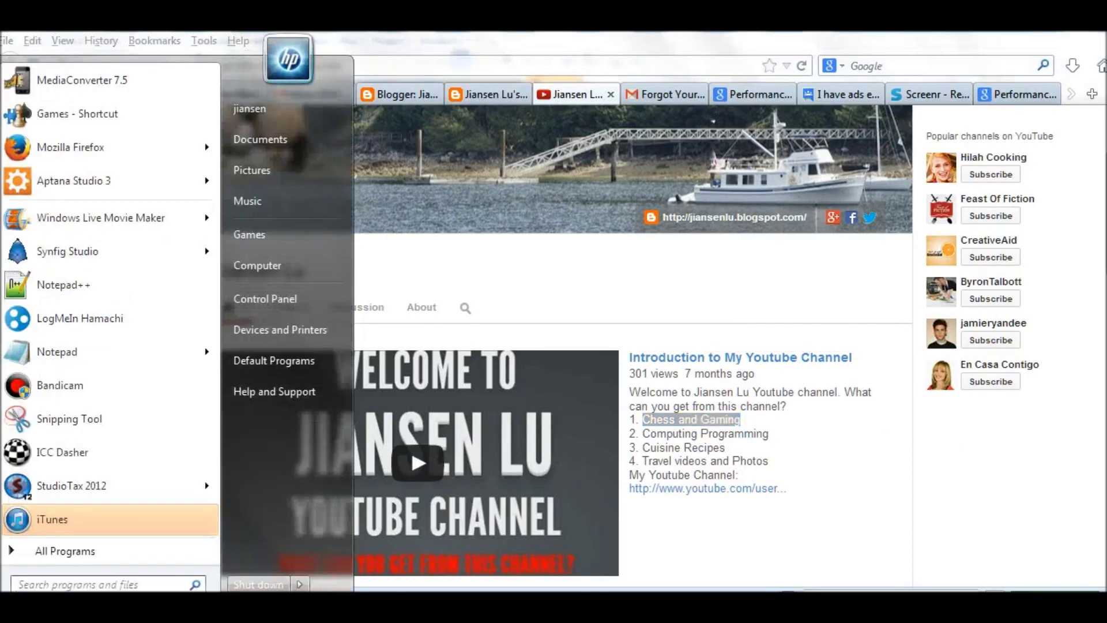
{"action": "left_click", "coordinate": [279, 297]}
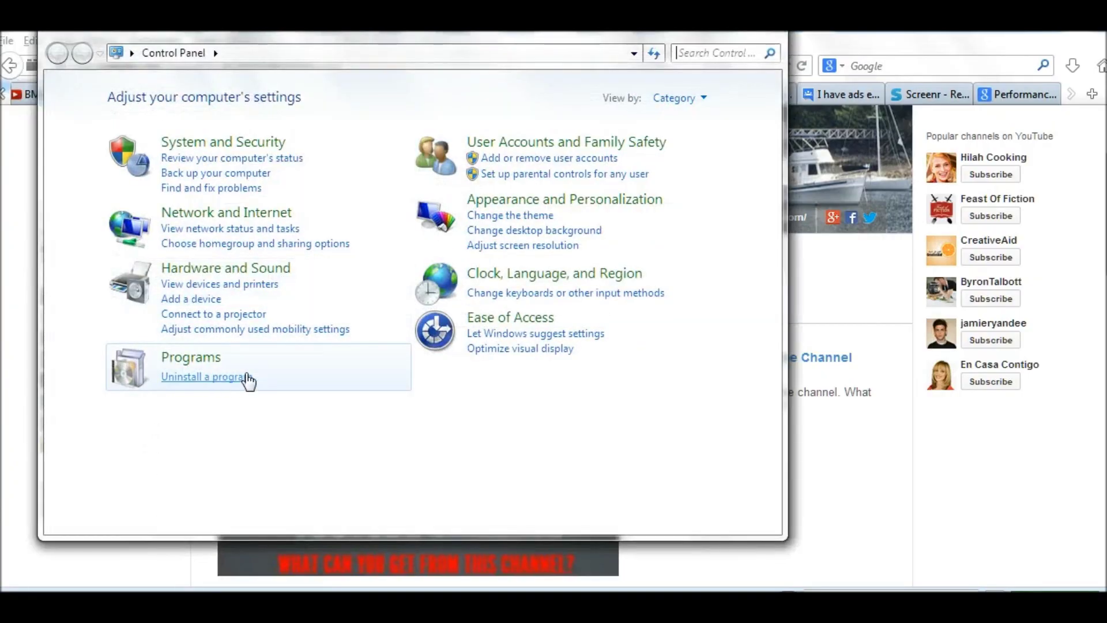
{"action": "left_click", "coordinate": [207, 377]}
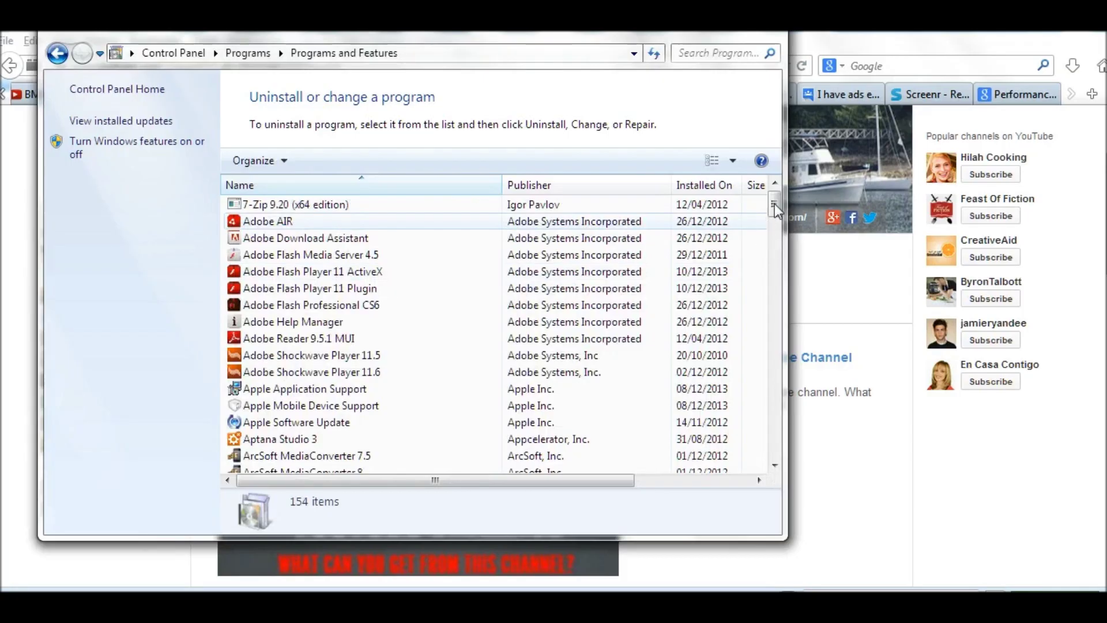
{"action": "left_click_drag", "start_coordinate": [776, 210], "coordinate": [774, 222]}
{"action": "scroll", "coordinate": [774, 224], "scroll_direction": "down", "scroll_amount": 1}
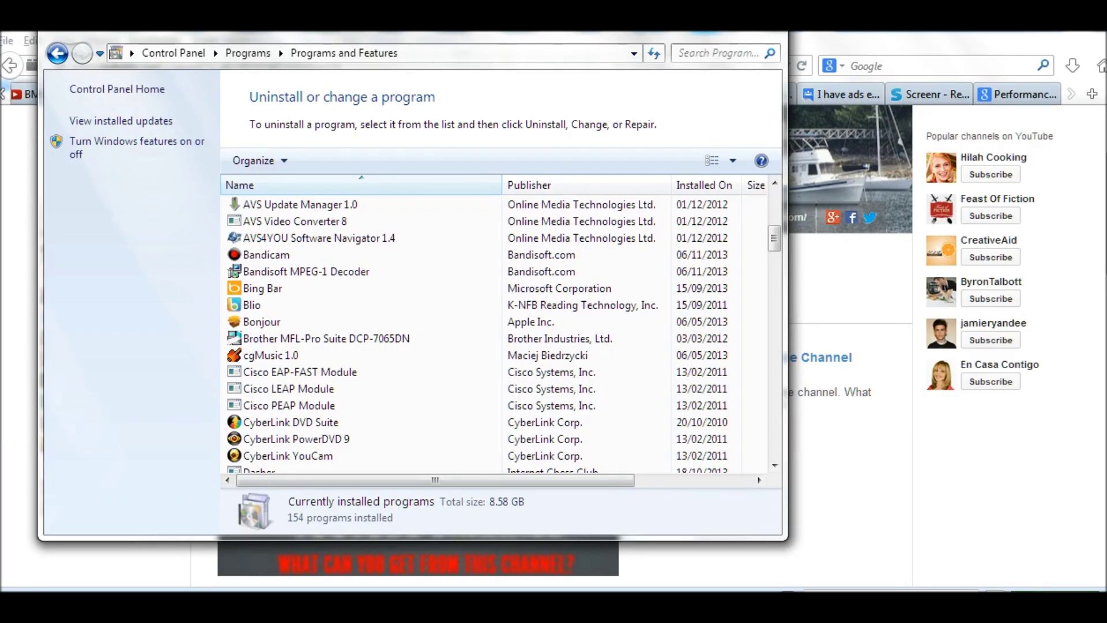
{"action": "key", "text": "alt+F4"}
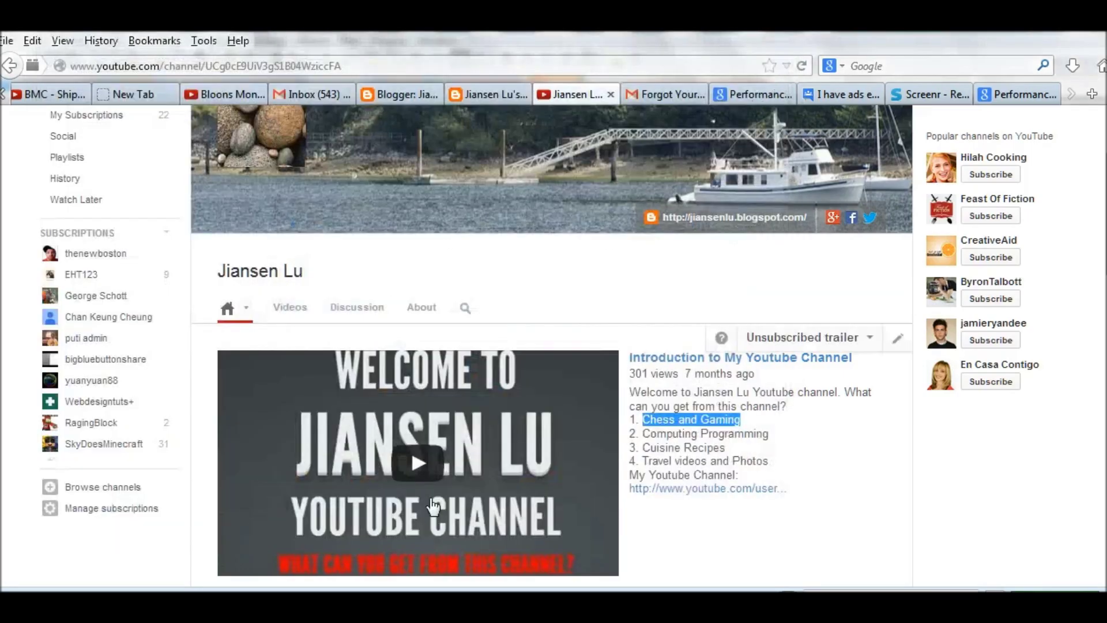